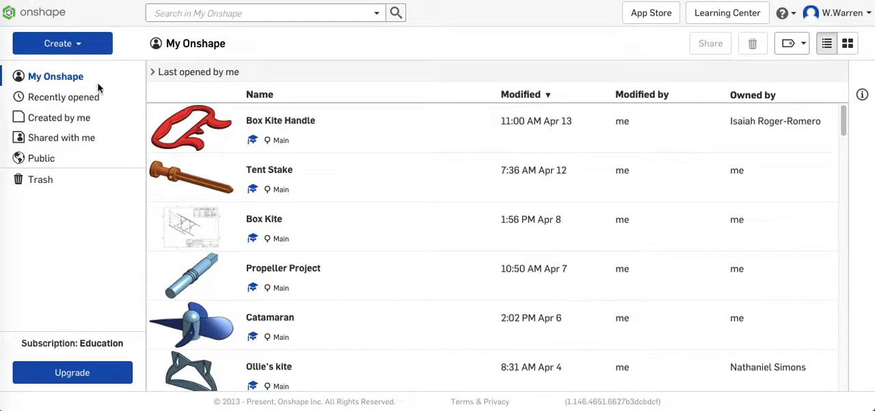
- Create a new document named "Pulley"
left_click(78, 49)
left_click(65, 70)
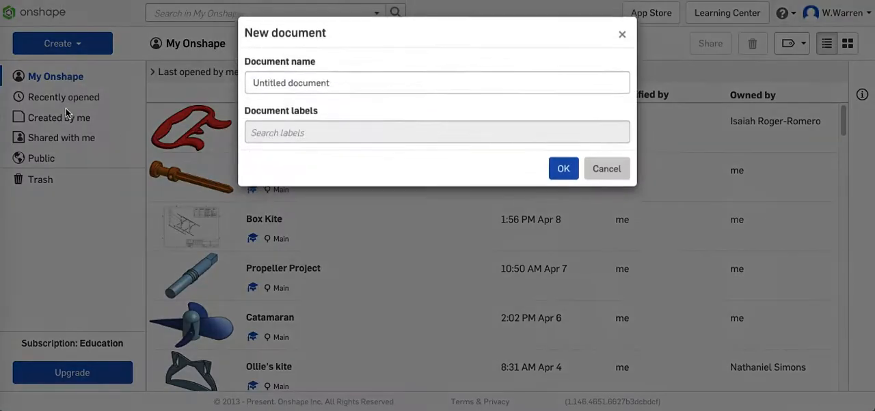
type("Pulley")
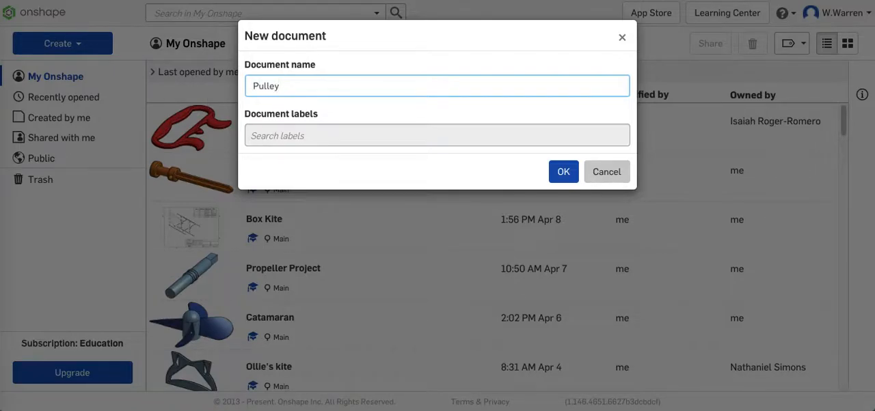
key("Return")
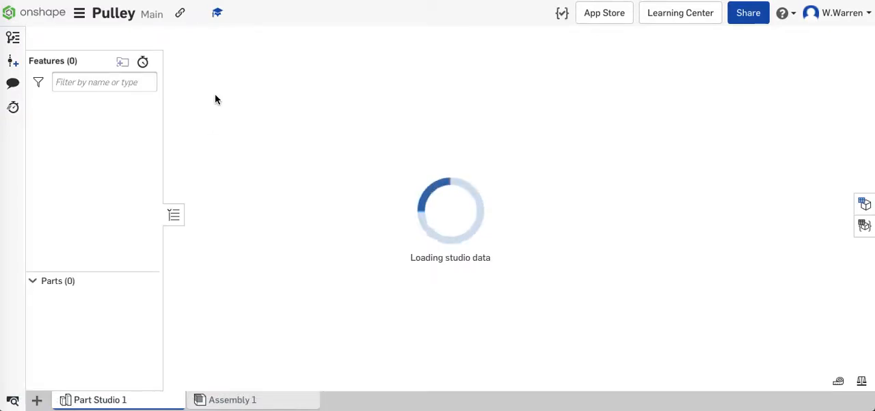
- Set the workspace's default length unit to Millimeter
left_click(79, 19)
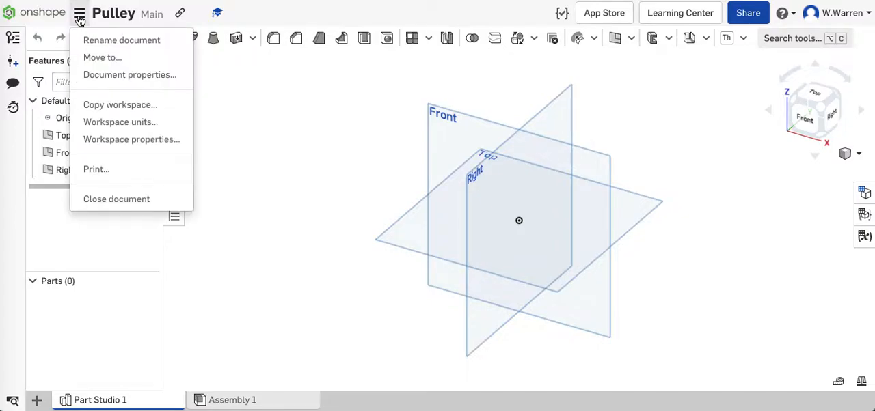
left_click(160, 124)
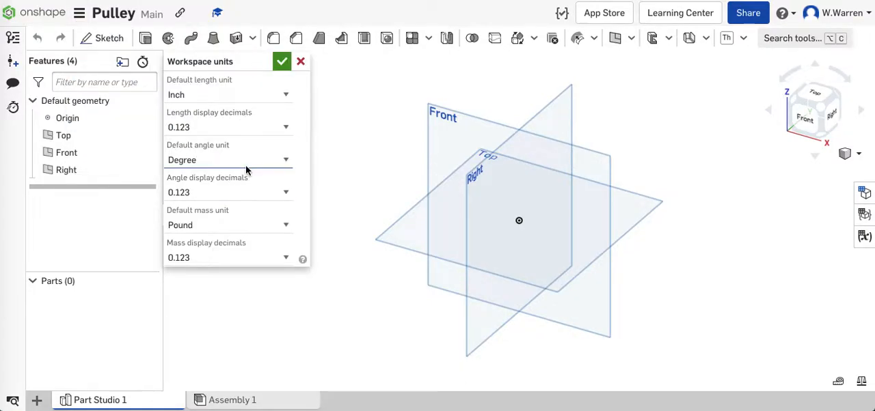
left_click(231, 94)
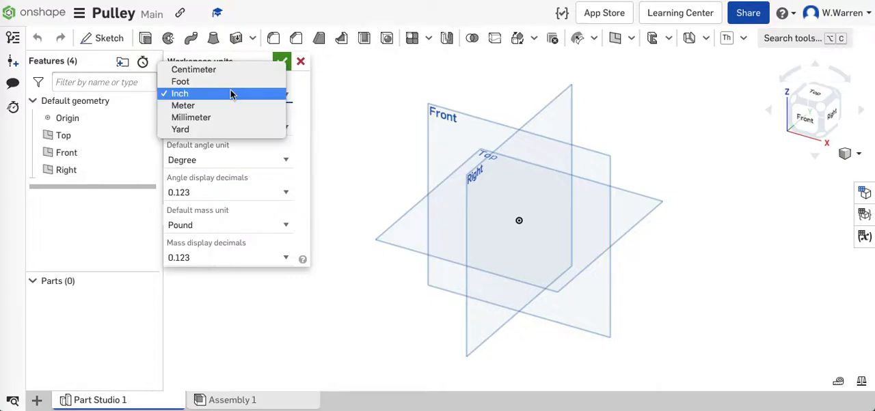
left_click(225, 117)
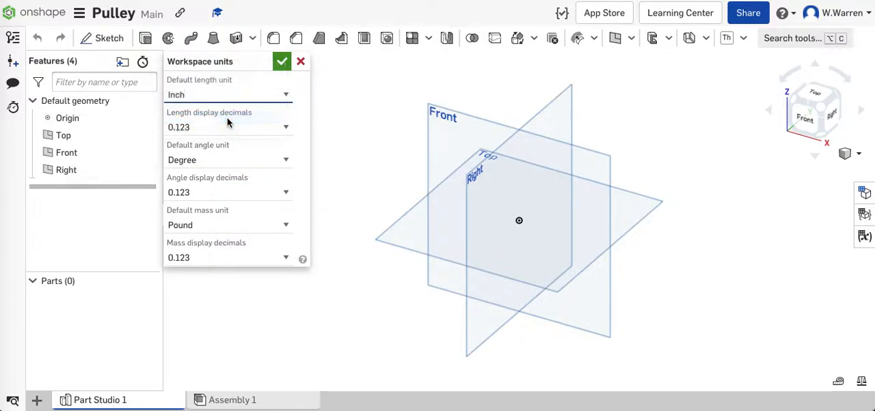
left_click(281, 62)
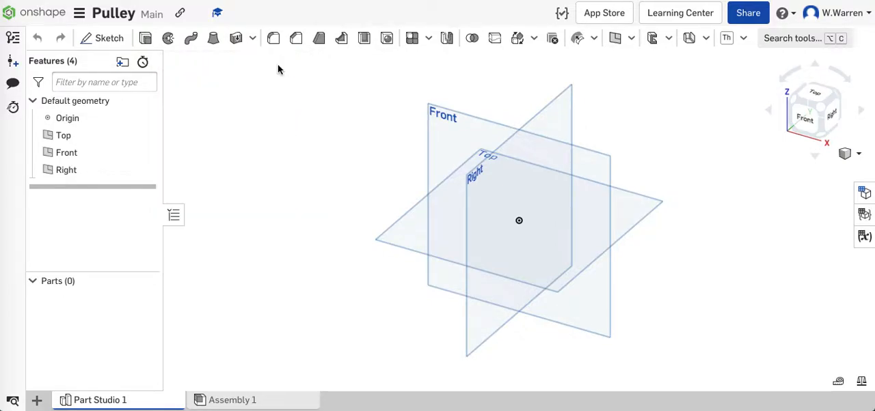
- Start a new sketch on the Front plane
left_click(445, 146)
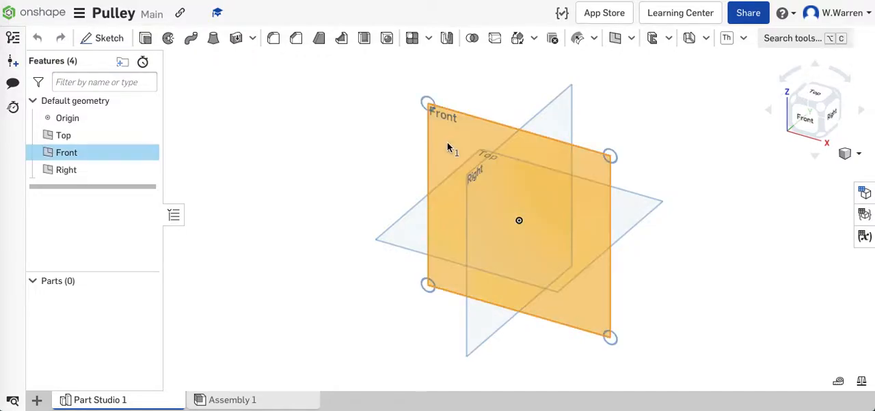
left_click(801, 123)
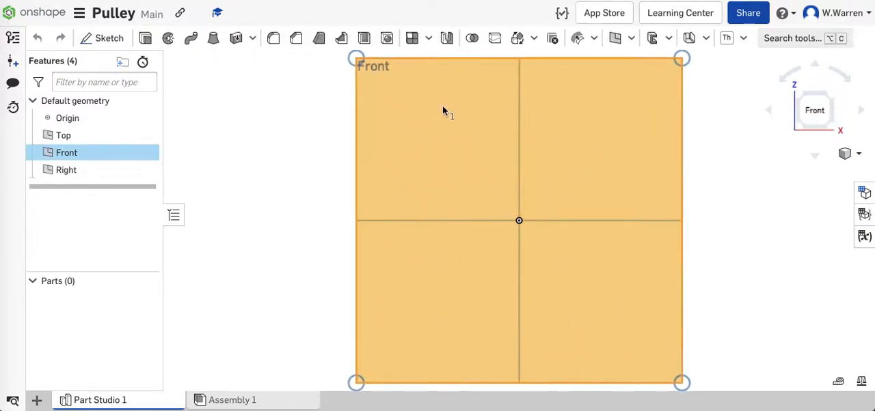
left_click(346, 196)
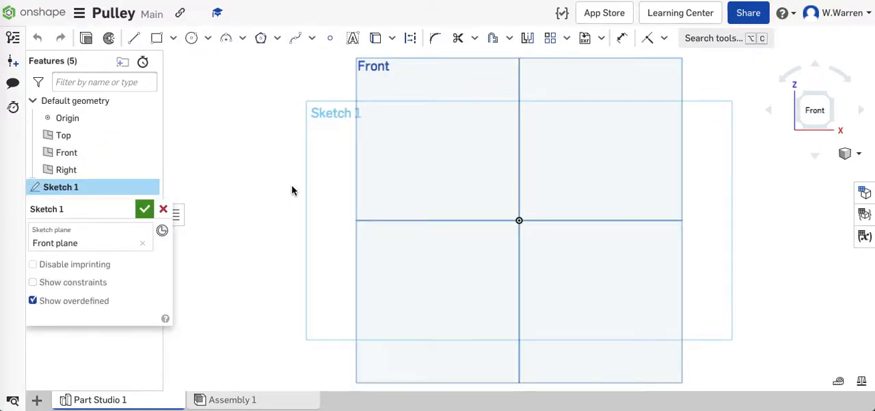
middle_click_drag(699, 260, 581, 240)
scroll(488, 240, "up", 2)
scroll(353, 191, "up", 3)
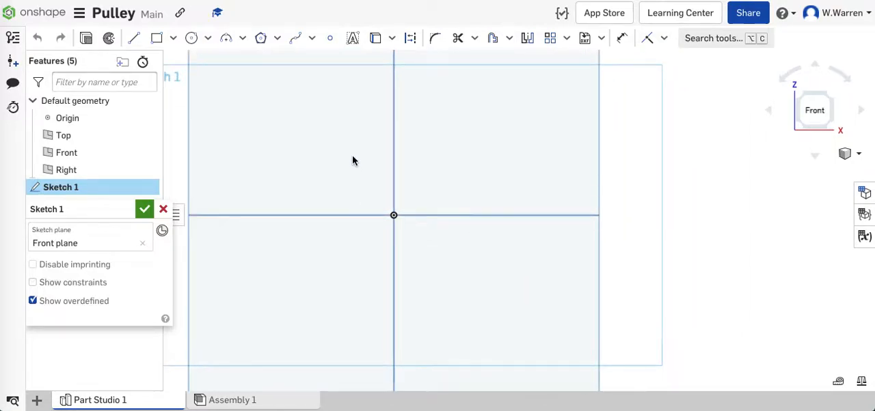
scroll(362, 193, "up", 1)
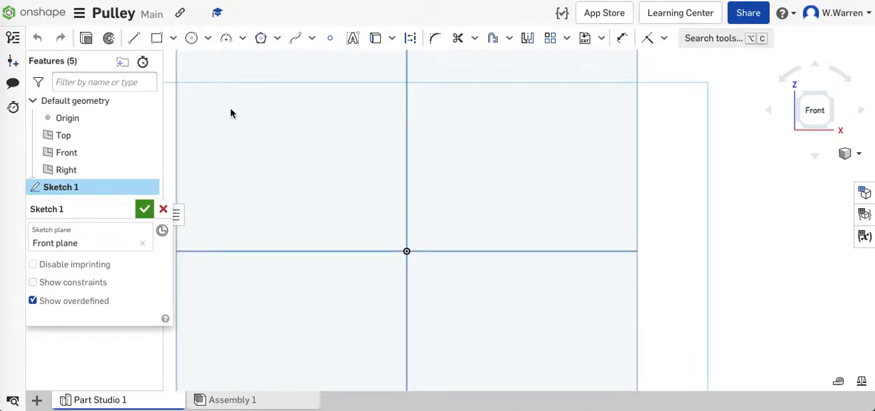
- Sketch a 4 mm diameter circle centred on the vertical axis above the origin
left_click(191, 38)
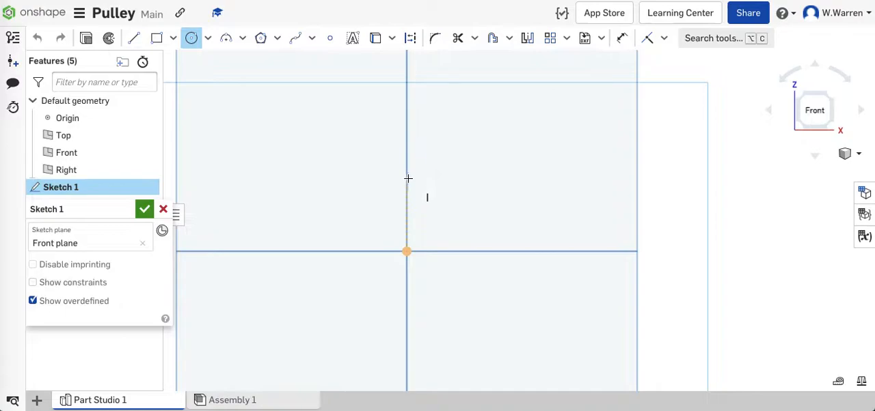
left_click(406, 179)
left_click(430, 188)
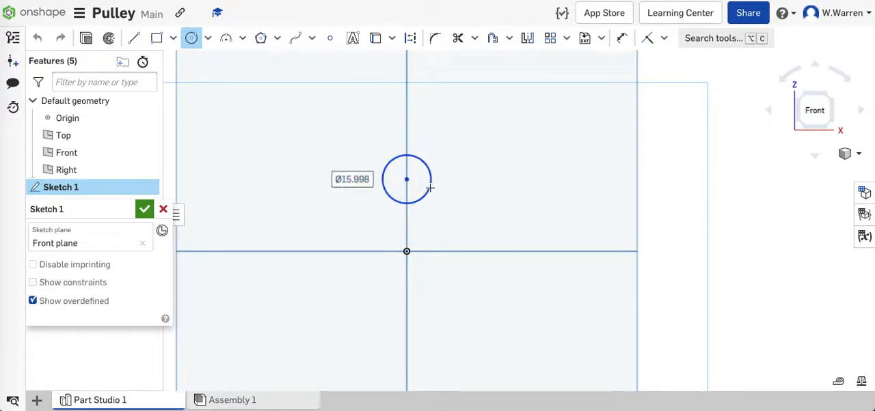
type("4")
key("Return")
- Dimension the vertical distance between the circle's centre and the origin as 10 mm
scroll(427, 188, "up", 5)
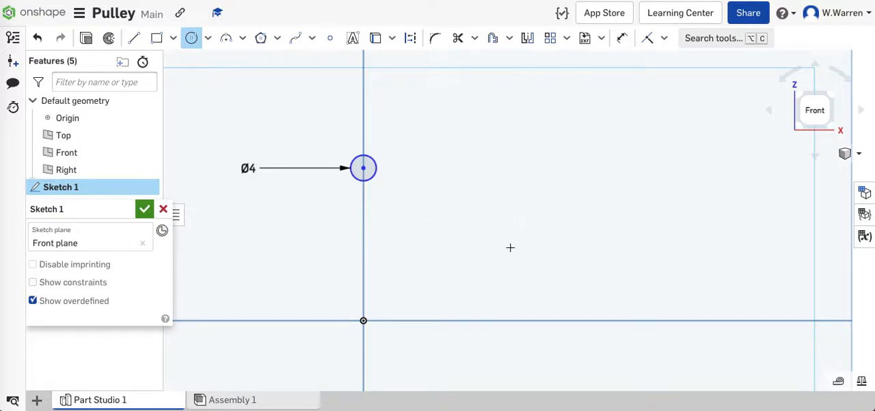
left_click(622, 37)
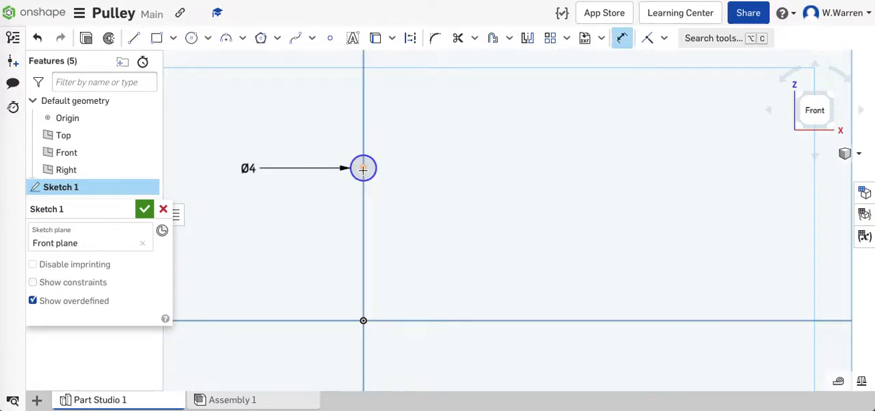
left_click(362, 320)
left_click(479, 242)
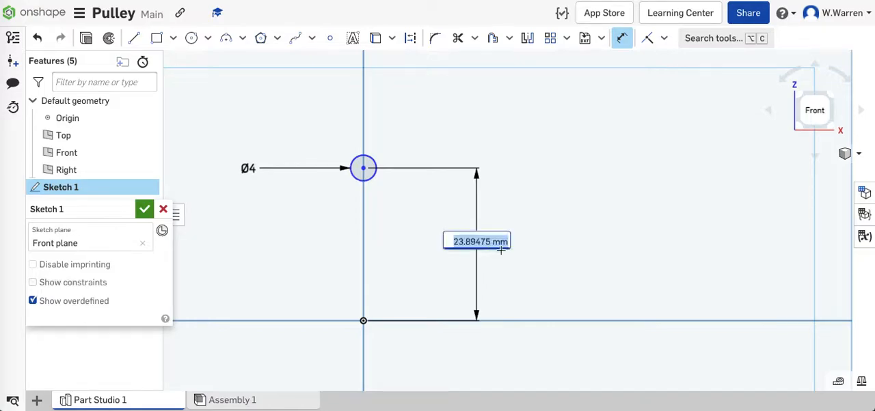
type("10")
key("Return")
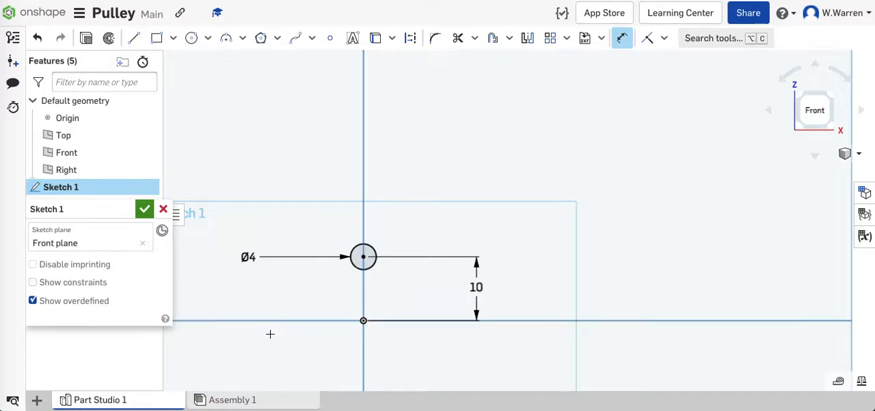
- Draw a vertical line from the origin up to the lowest point of the circle
scroll(272, 339, "up", 3)
scroll(274, 339, "up", 1)
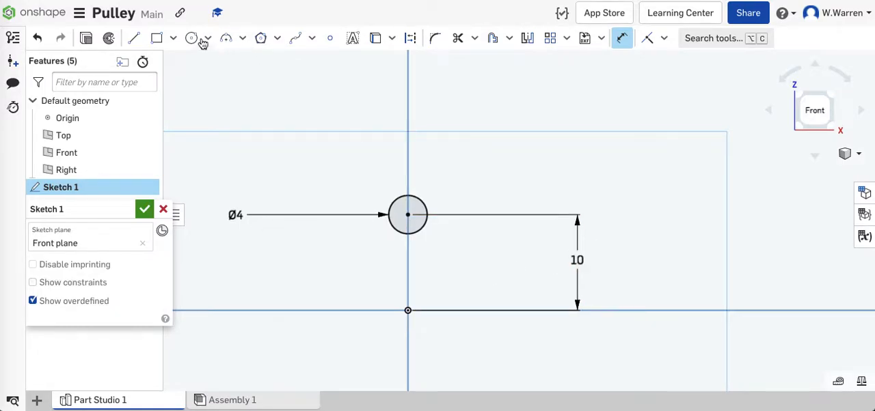
left_click(134, 38)
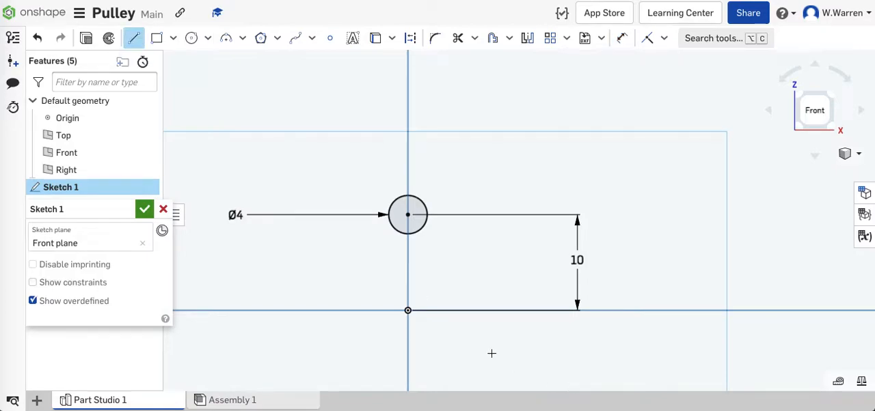
left_click(408, 311)
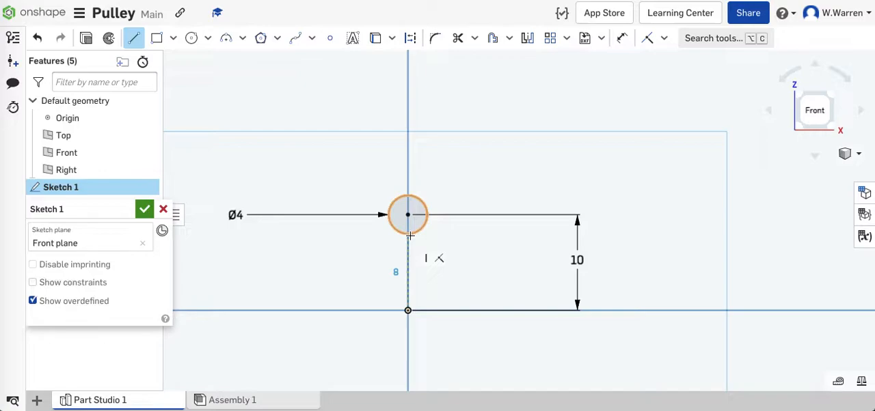
left_click(409, 235)
key("Escape")
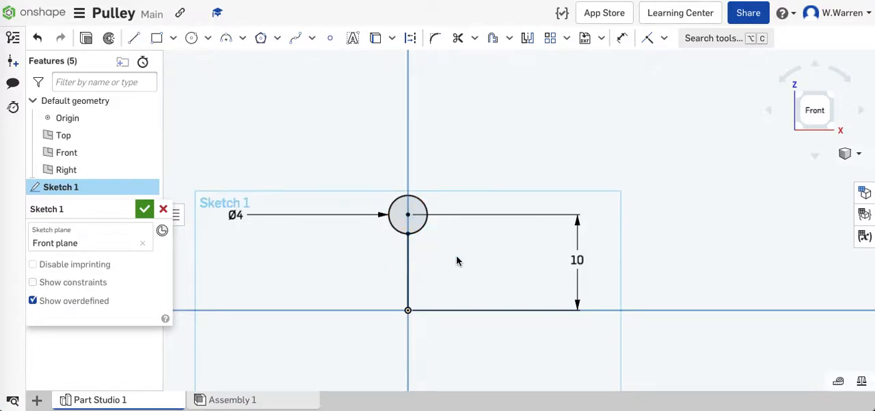
- Draw a 1 mm horizontal line outward from the circle's right side, continue vertically down to origin level, and close the outline at the origin
left_click(133, 38)
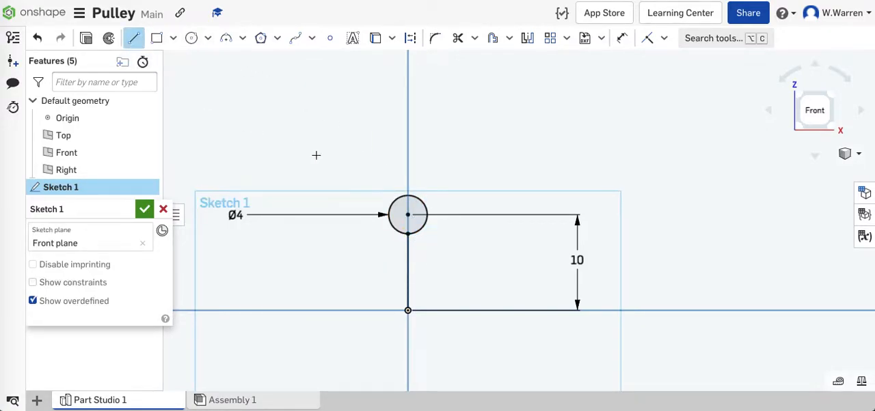
left_click(427, 215)
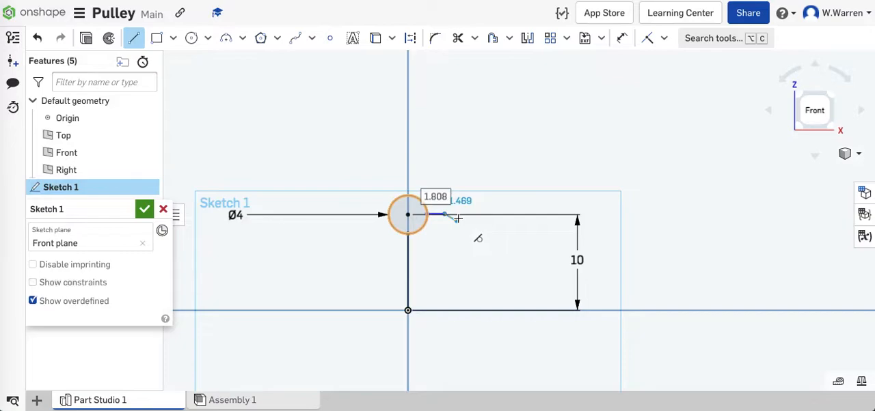
type("1")
key("Return")
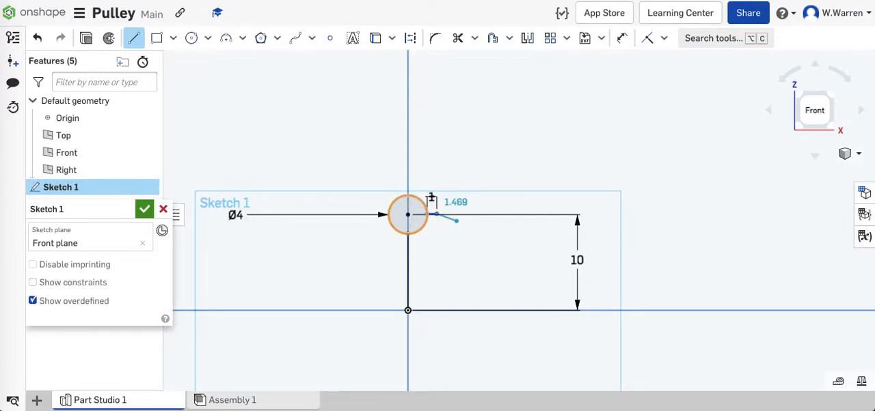
left_click(438, 311)
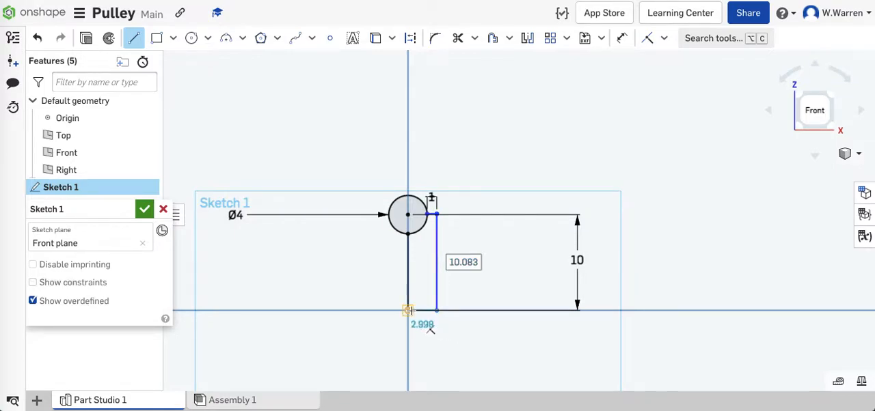
left_click(408, 311)
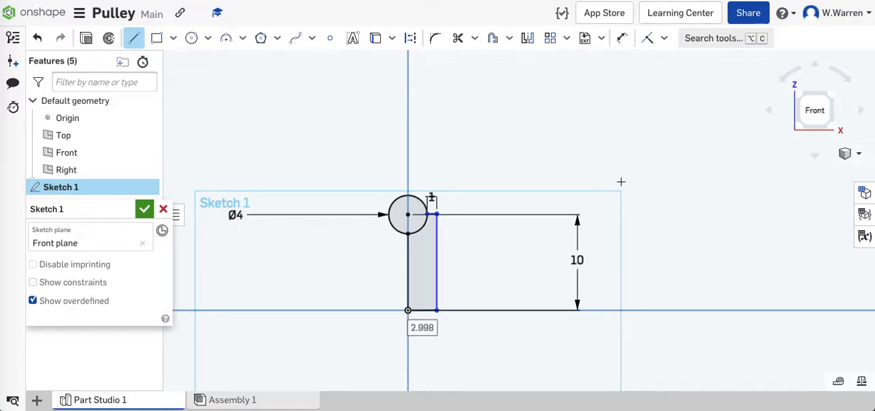
- Trim the circle to its lower-right quarter arc and mirror the arc and outer profile lines across the Right plane
left_click(457, 37)
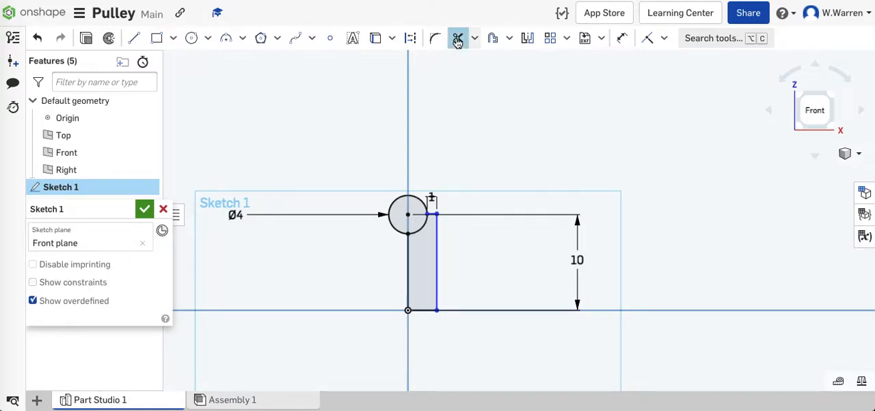
left_click(394, 203)
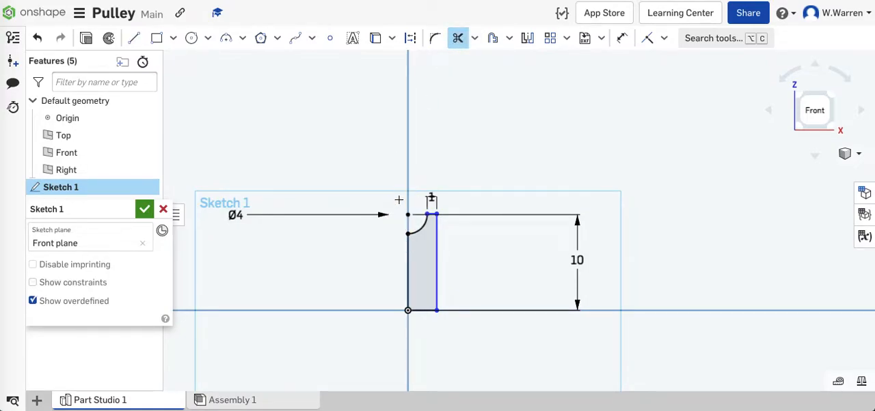
left_click(525, 37)
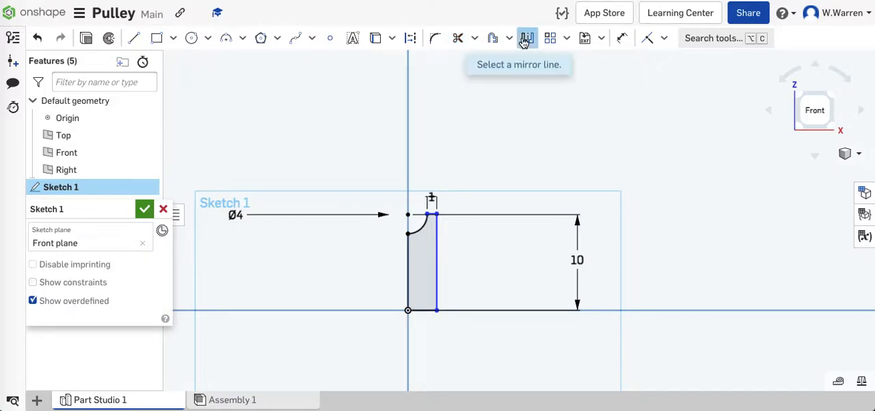
left_click(408, 122)
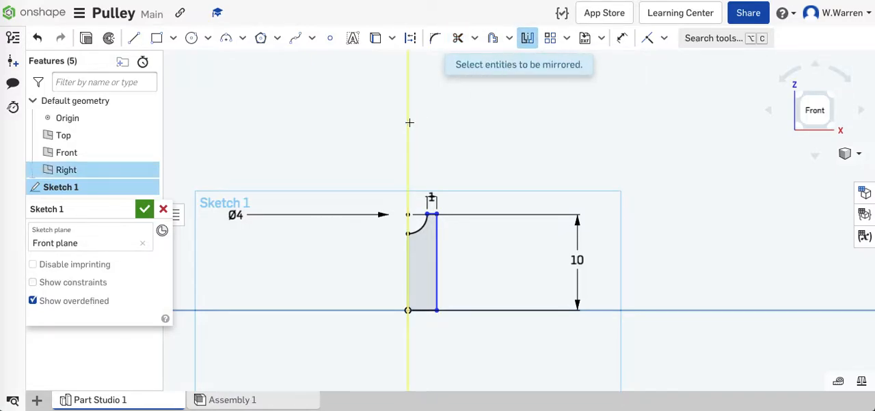
left_click(423, 231)
scroll(433, 214, "up", 3)
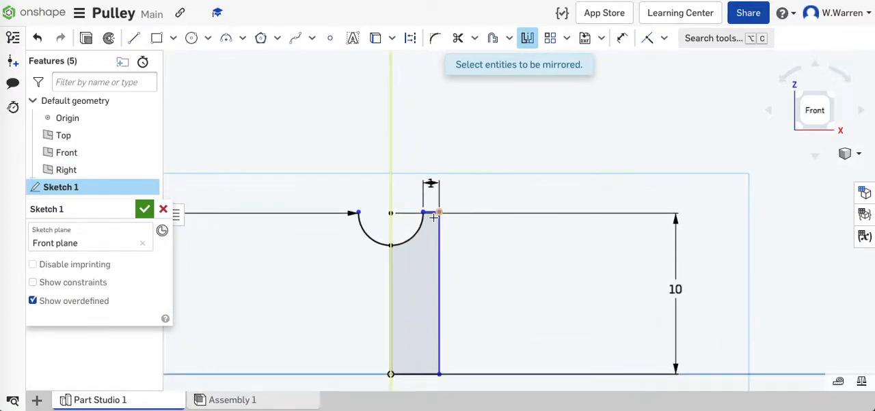
left_click(439, 232)
left_click(411, 375)
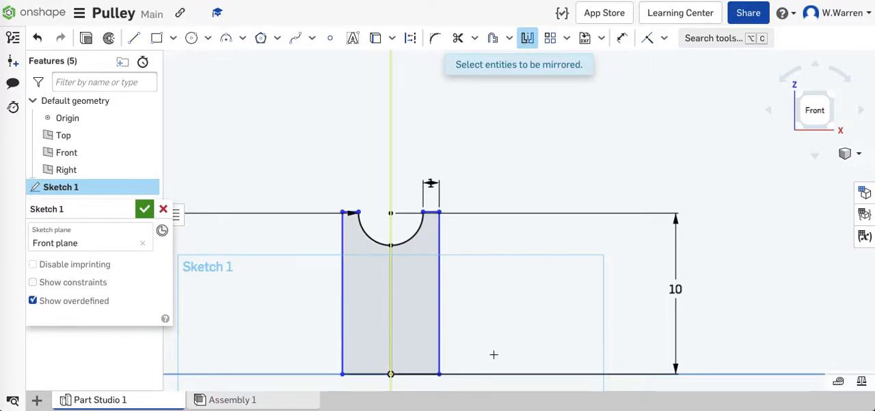
scroll(508, 335, "down", 3)
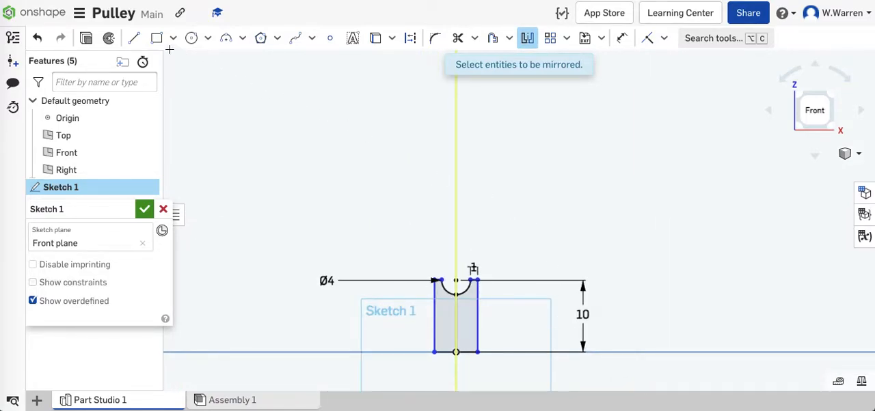
- Revolve the mirrored wheel profile a full turn about its horizontal bottom edge as a new solid
left_click(108, 37)
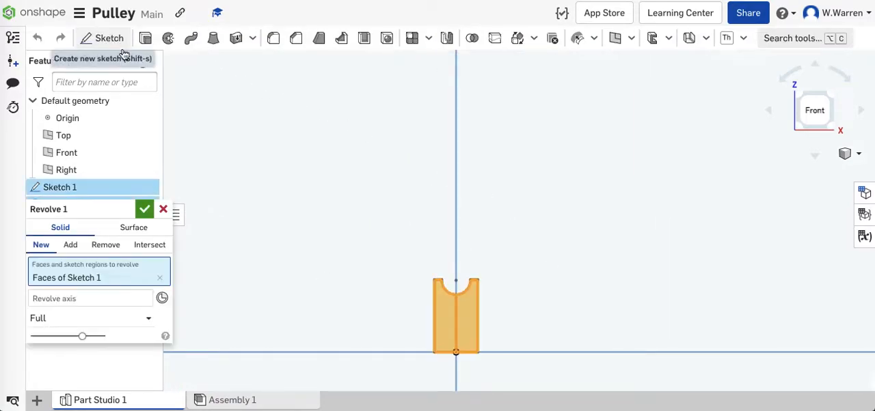
left_click(124, 300)
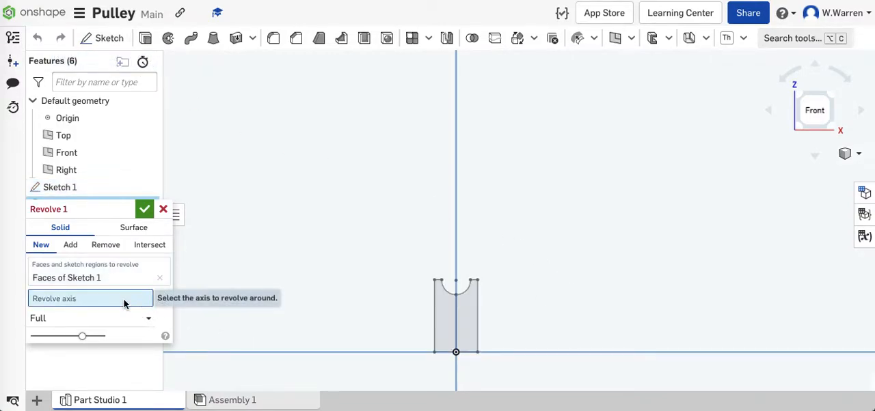
left_click(445, 353)
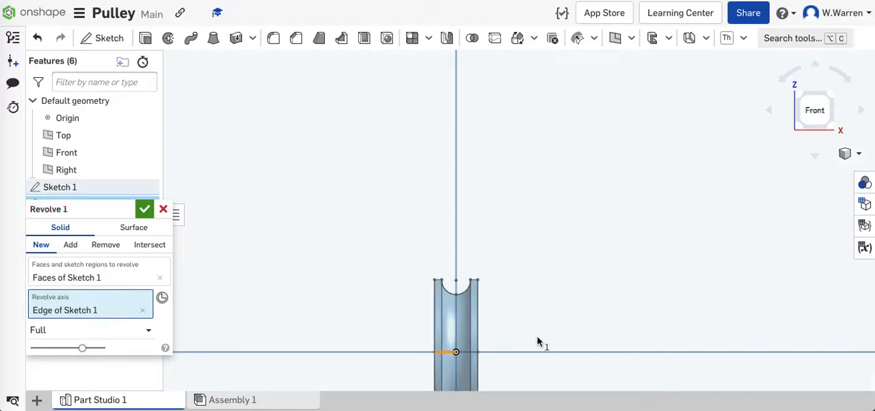
scroll(579, 348, "down", 3)
right_click_drag(600, 329, 574, 322)
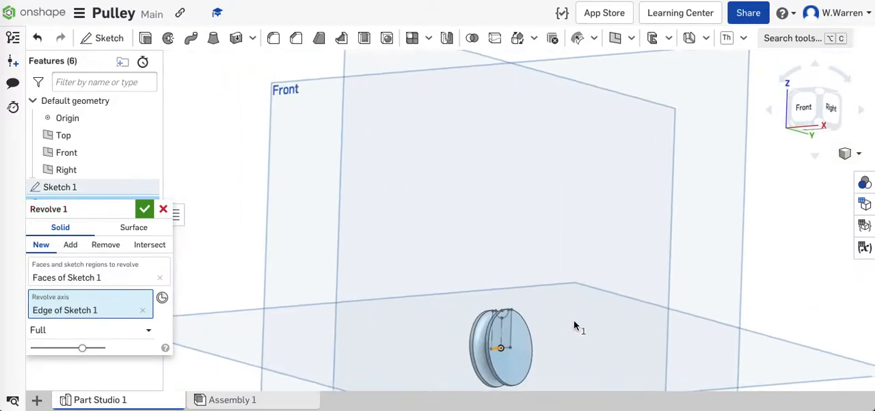
middle_click_drag(511, 362, 489, 232)
right_click_drag(466, 255, 488, 268)
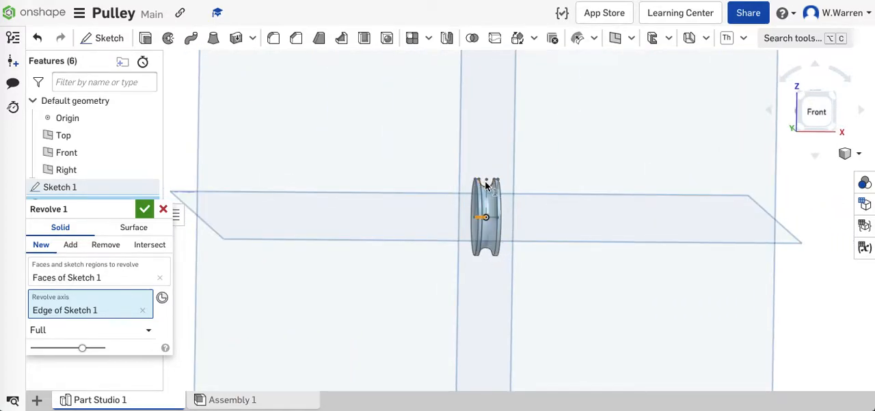
scroll(494, 185, "up", 10)
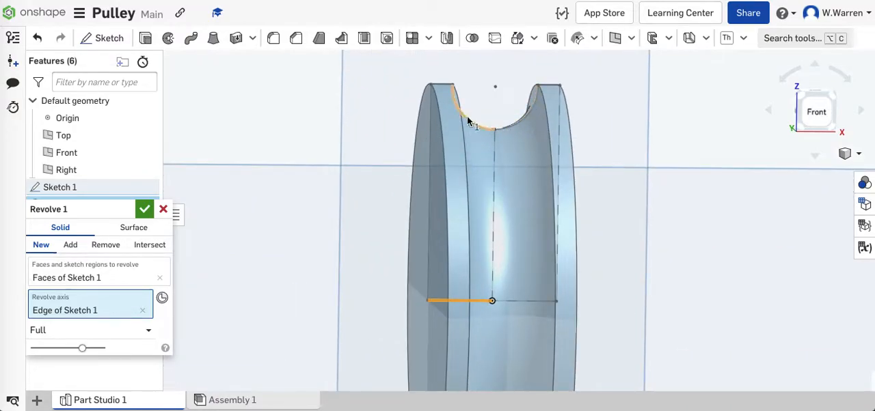
key("shift+1")
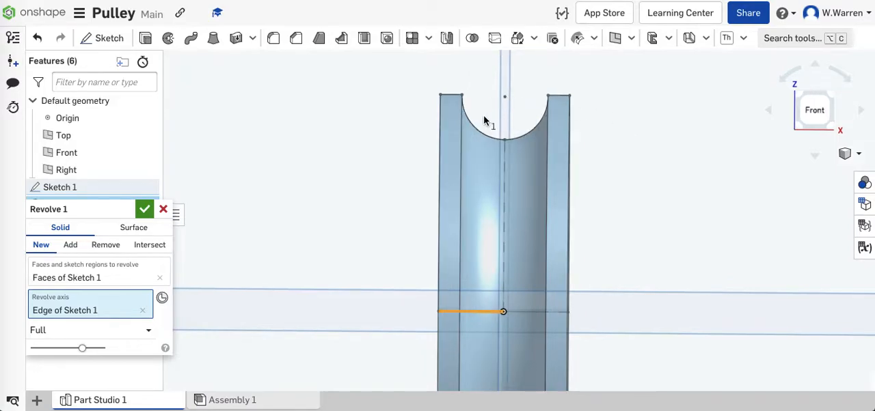
scroll(437, 167, "down", 3)
right_click_drag(645, 186, 581, 206)
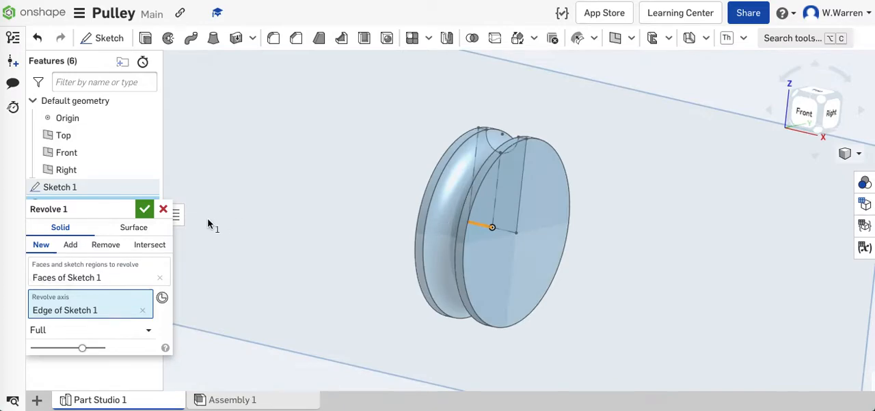
left_click(144, 209)
- Sketch a 0.25 in diameter circle centred on the origin on the wheel's flat face parallel to the Right plane
right_click_drag(765, 261, 730, 273)
left_click(819, 112)
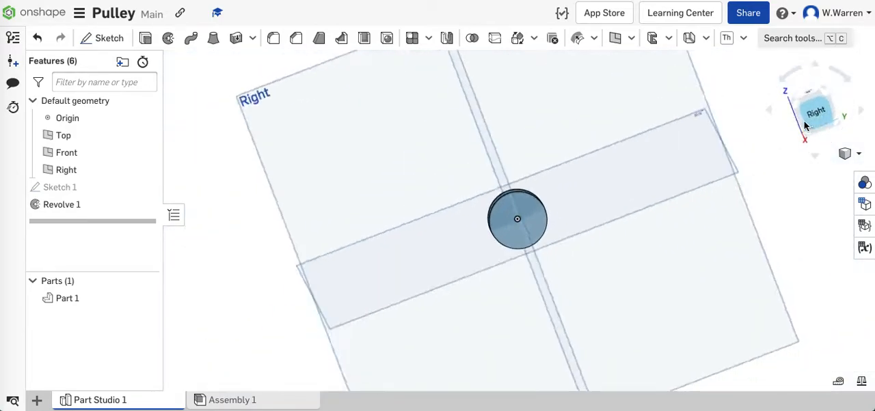
scroll(558, 260, "up", 1)
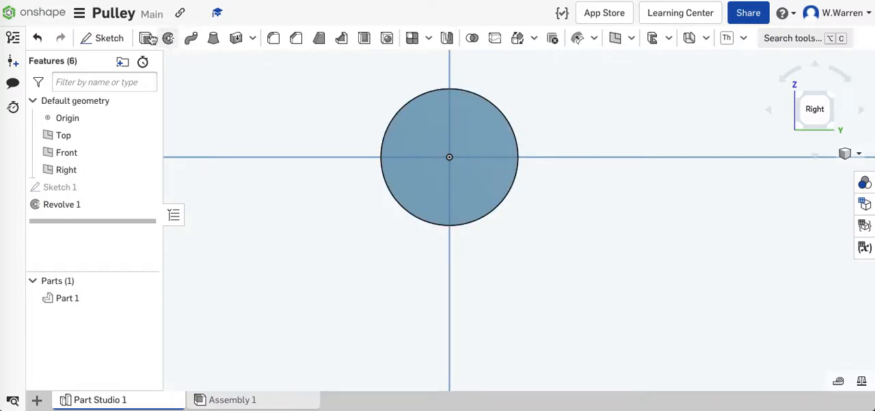
left_click(106, 38)
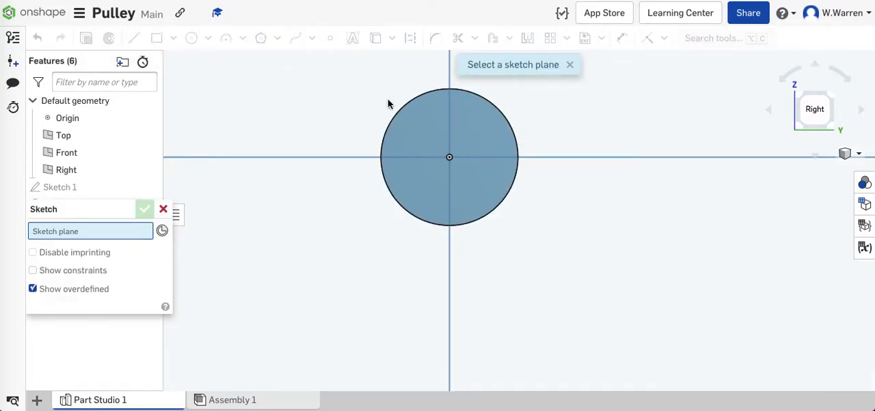
left_click(431, 113)
left_click(192, 39)
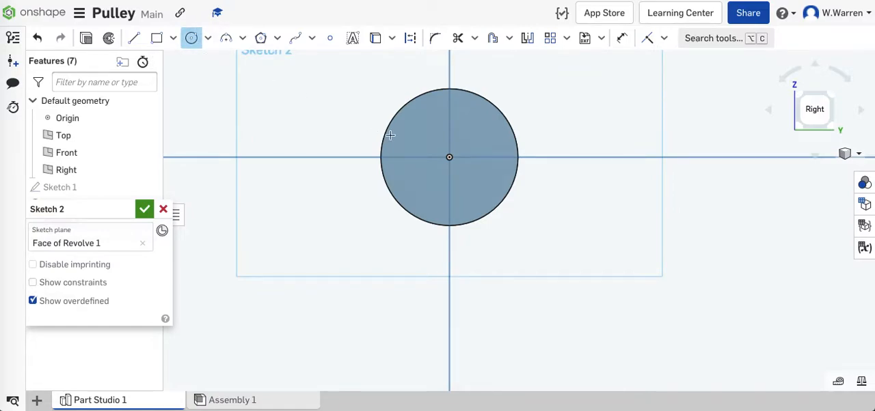
left_click(449, 158)
left_click(462, 166)
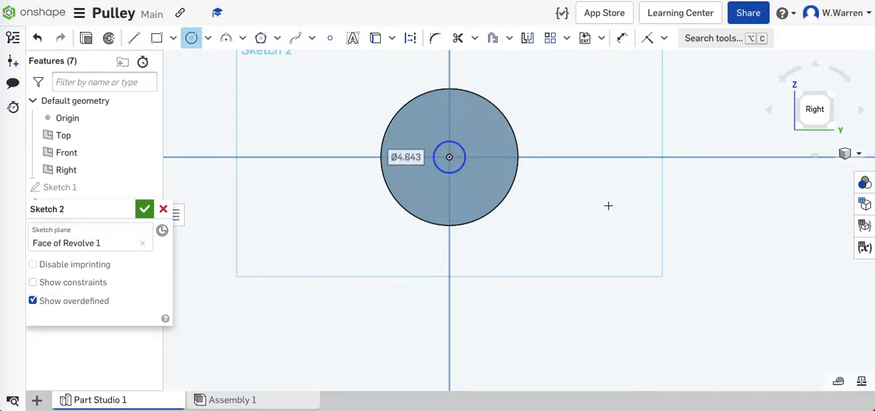
type(".25")
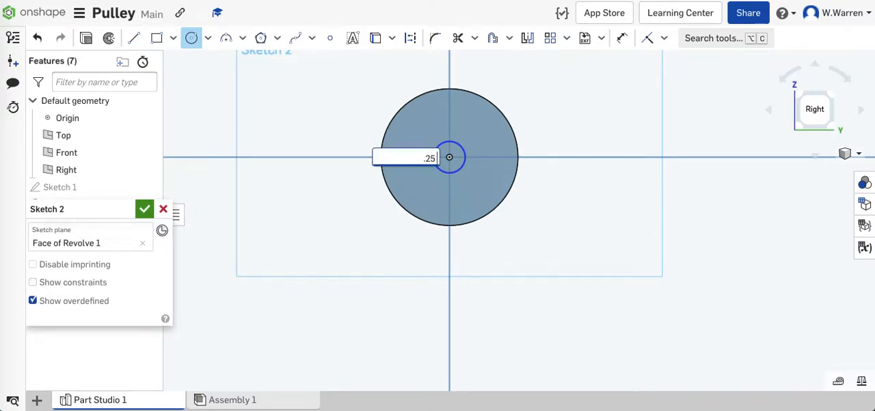
type(" in")
key("Return")
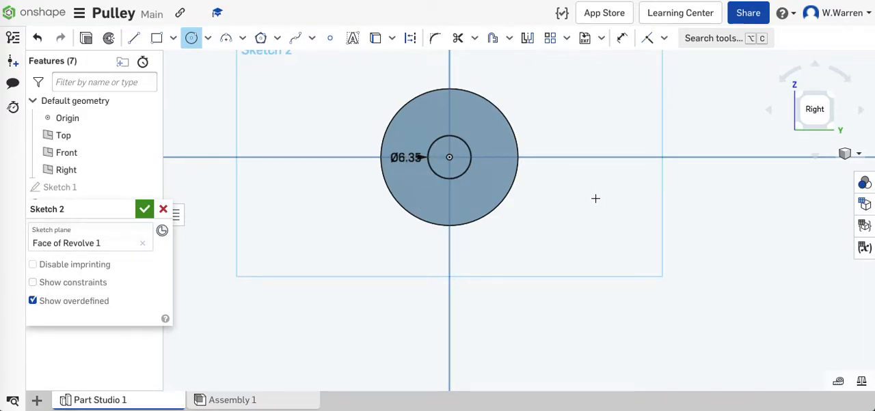
- Cut the circle out of the wheel with a Remove extrude, blind to 25 mm depth
key("shift+e")
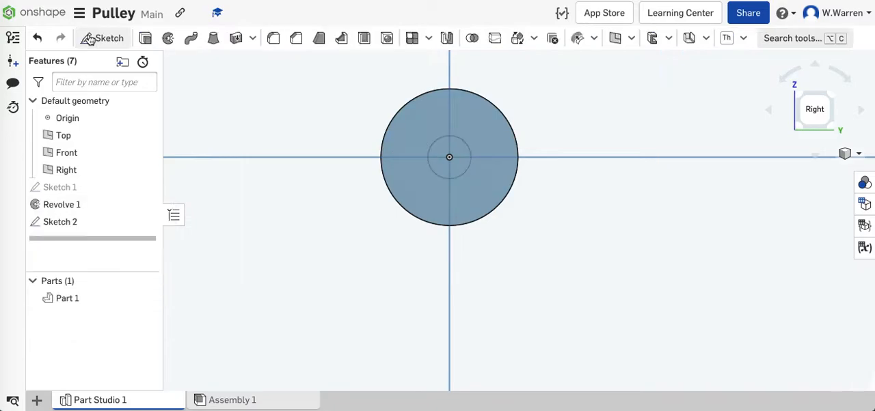
left_click(105, 246)
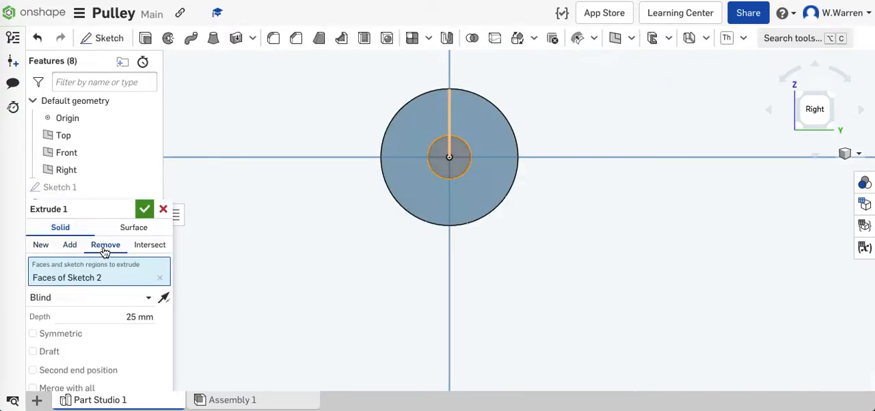
key("shift+7")
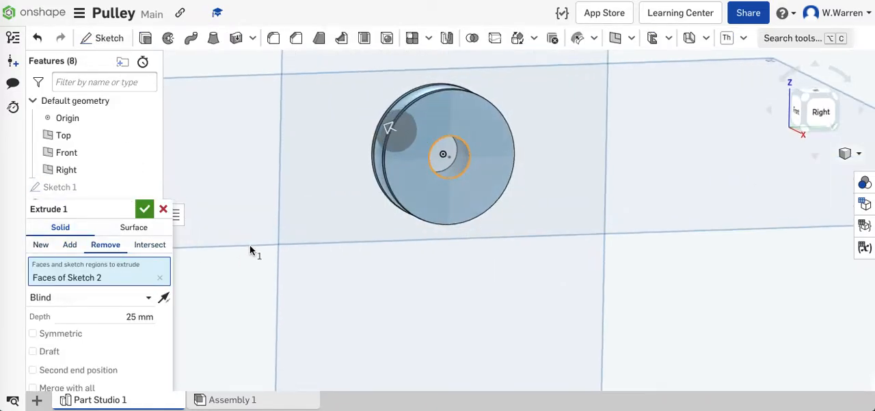
left_click(151, 214)
- Delete the circular hole's extrude and the circle sketch it was based on
right_click_drag(417, 268, 446, 184)
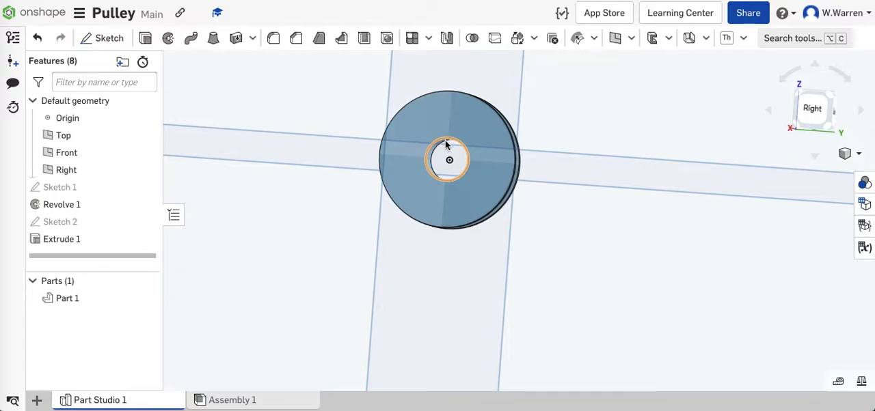
left_click(811, 111)
scroll(520, 225, "up", 5)
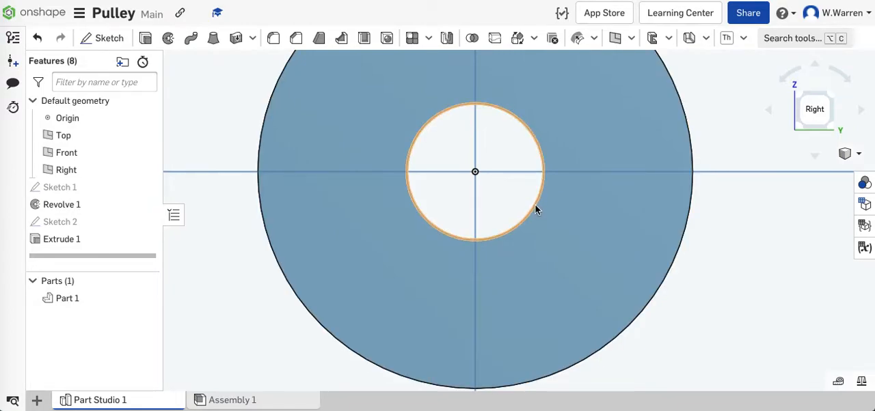
scroll(711, 229, "down", 4)
mouse_move(451, 304)
right_mouse_down()
mouse_move(791, 337)
mouse_move(803, 319)
mouse_move(767, 328)
mouse_move(788, 328)
right_mouse_up()
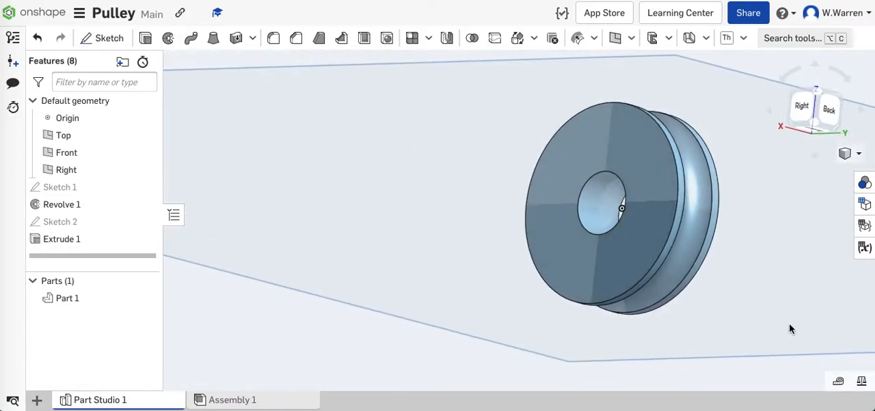
right_click(93, 239)
left_click(123, 402)
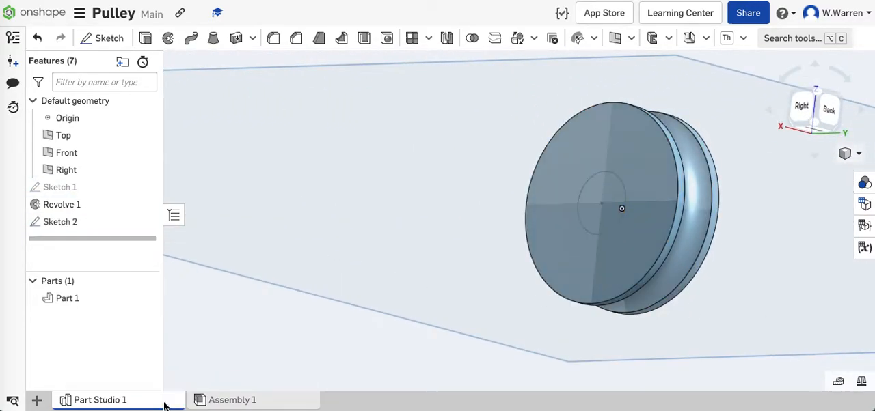
right_click(99, 222)
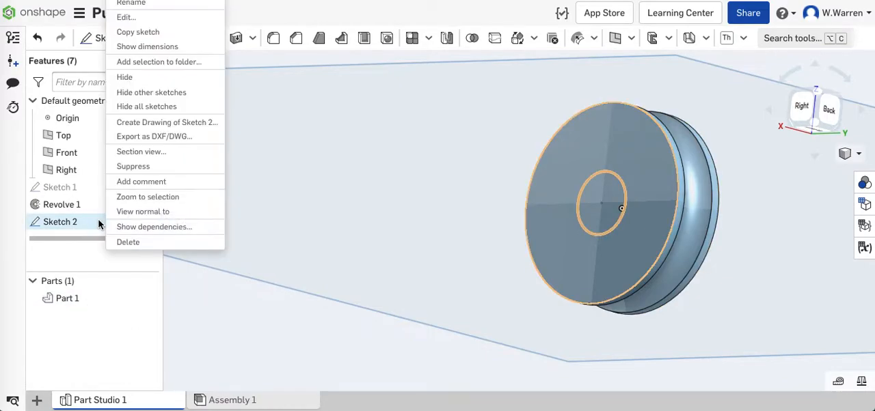
left_click(152, 245)
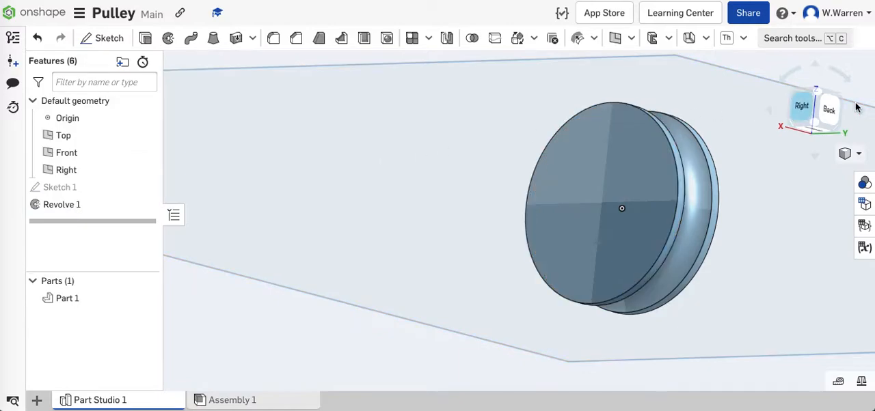
- Sketch a center point rectangle about 3.5 by 1.4 mm on the wheel's flat face, centred on the origin
left_click(803, 109)
scroll(509, 222, "up", 5)
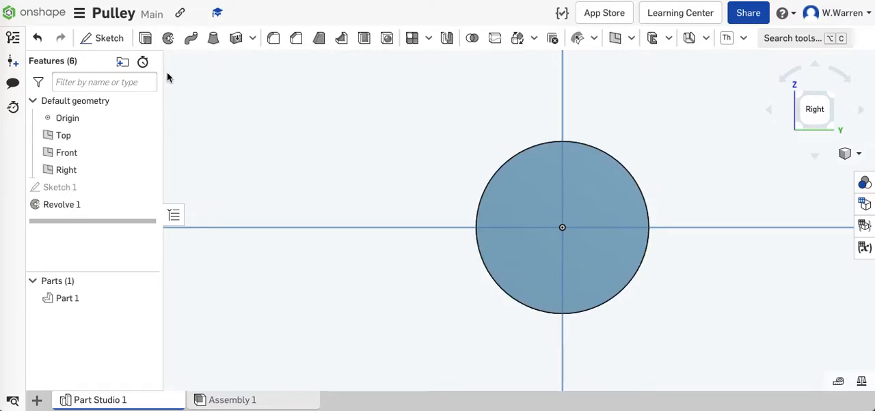
left_click(102, 38)
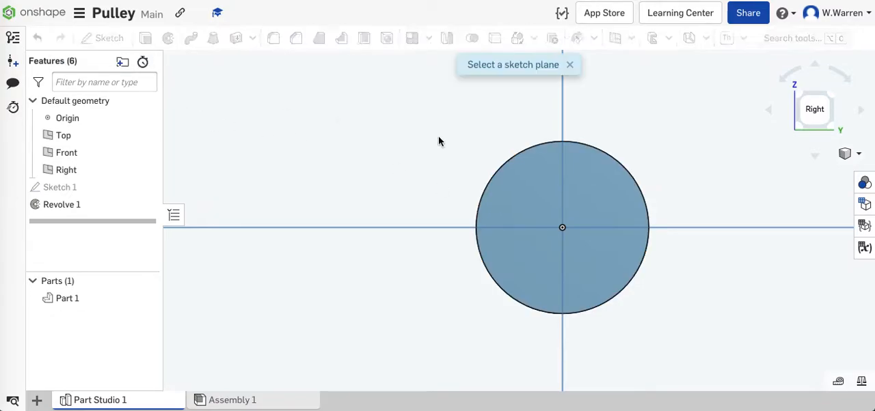
left_click(541, 171)
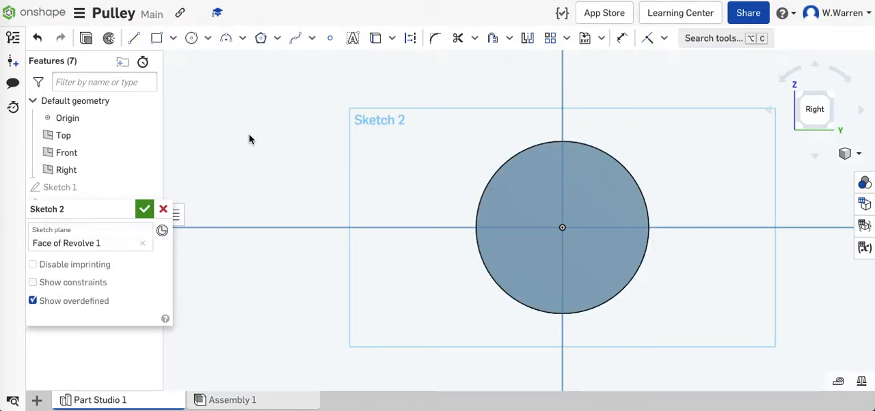
left_click(173, 40)
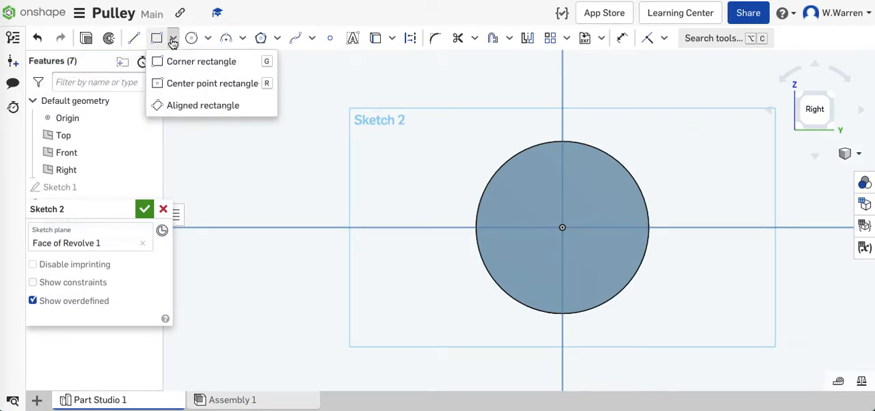
left_click(228, 84)
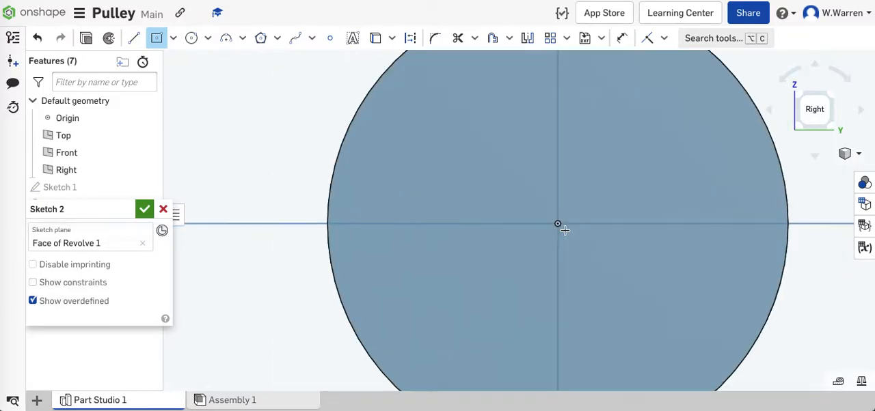
scroll(562, 227, "up", 5)
left_click(558, 222)
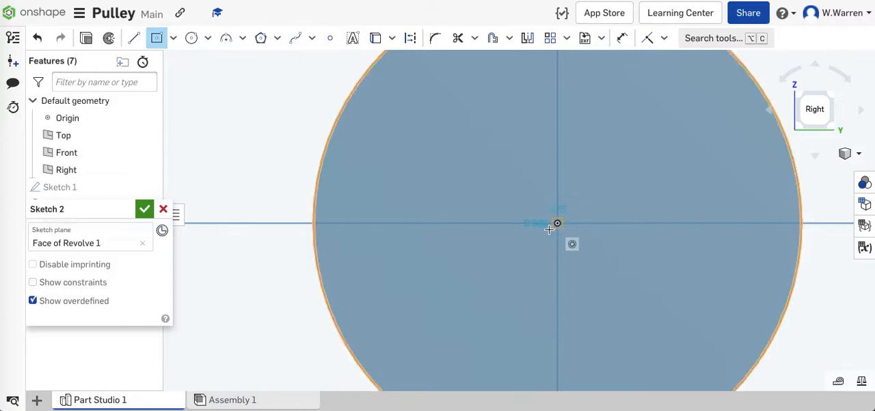
left_click(599, 241)
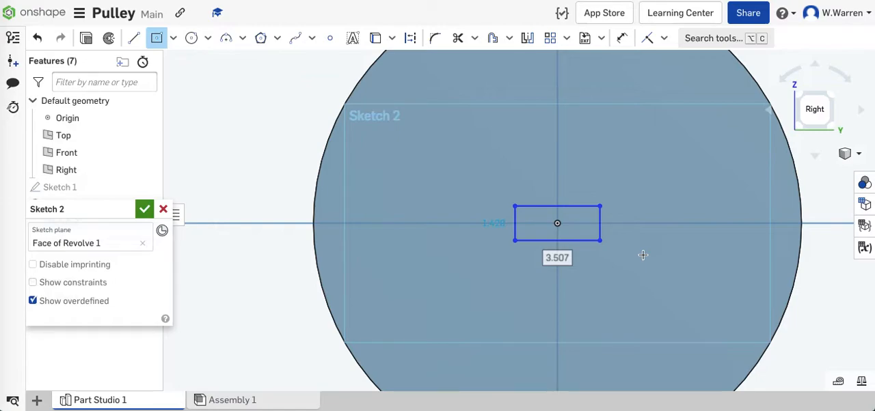
- Set the rectangle's width to 7 mm and its height to 4 mm
type("7")
key("Return")
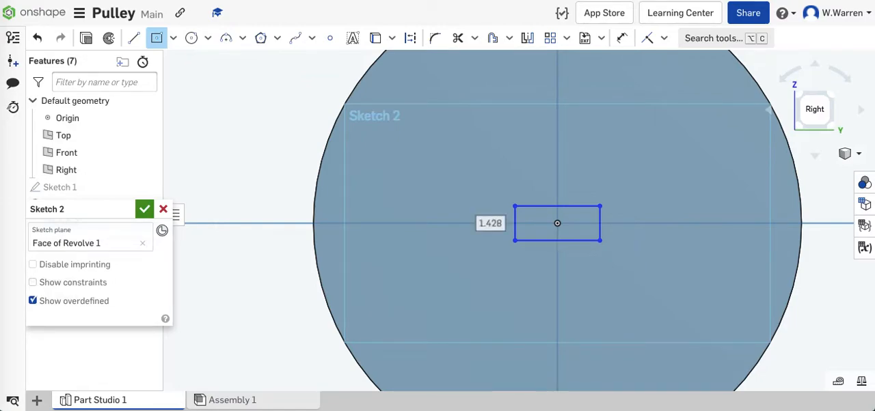
type("4")
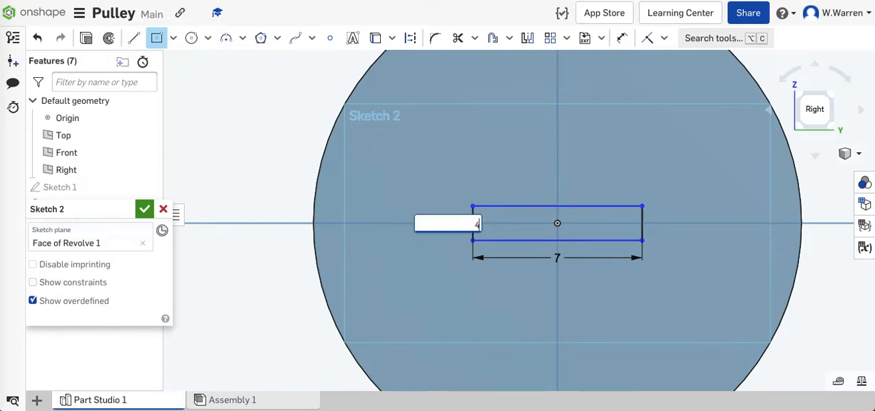
key("Return")
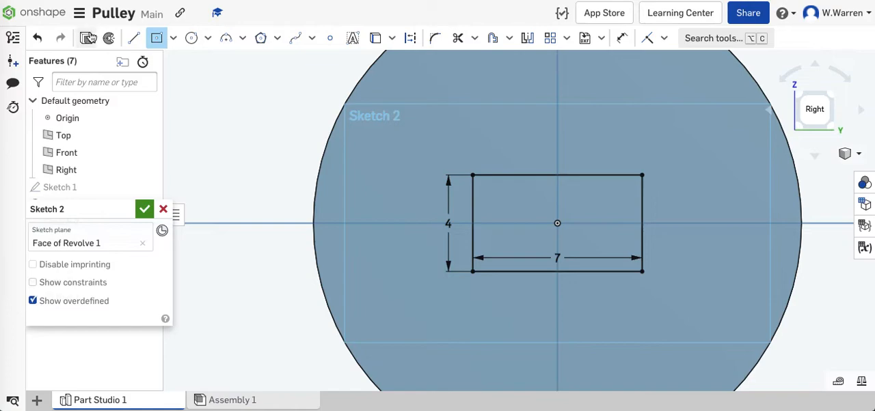
- Cut the rectangle out of the wheel with a Remove extrude, blind to 25 mm depth
left_click(88, 38)
left_click(107, 250)
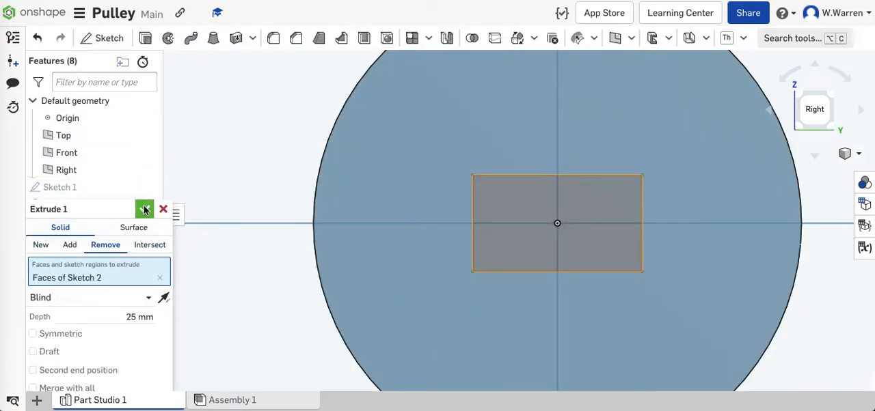
right_click_drag(229, 200, 245, 201)
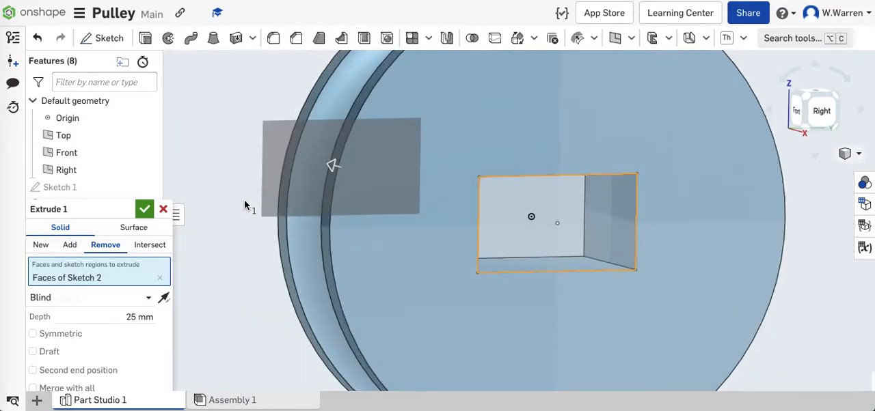
left_click(143, 208)
- Examine the rectangular hole in the wheel face-on and from several oblique angles
scroll(212, 243, "down", 5)
right_click_drag(485, 198, 499, 230)
left_click(822, 110)
scroll(525, 216, "up", 5)
scroll(523, 219, "up", 2)
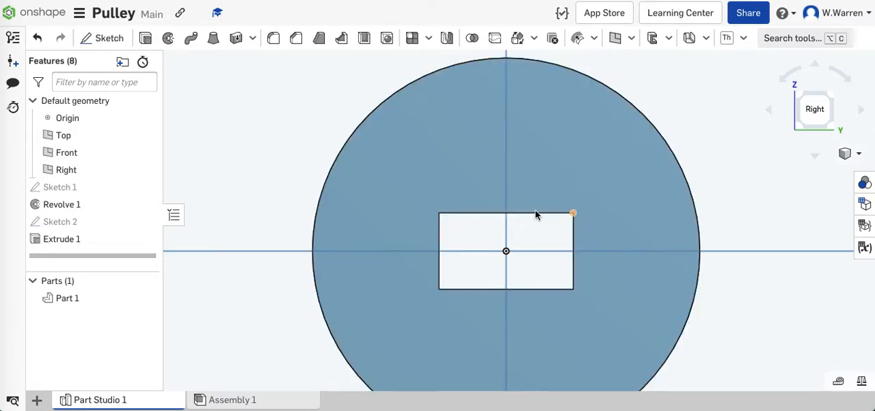
right_click_drag(250, 195, 260, 190)
scroll(256, 203, "down", 6)
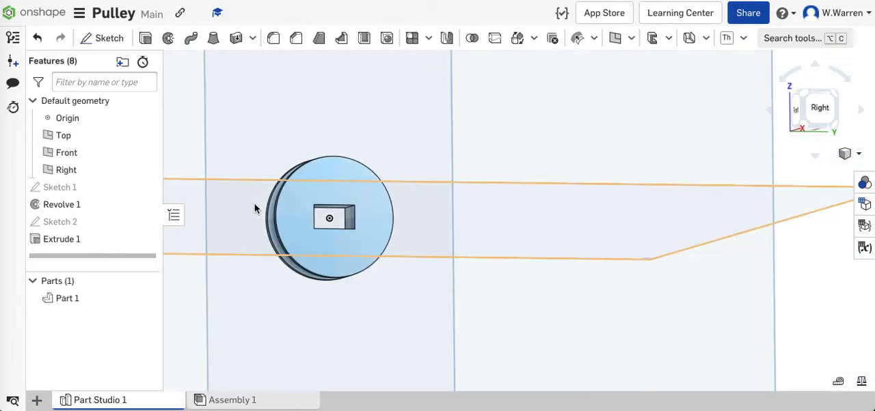
right_click_drag(355, 242, 333, 216)
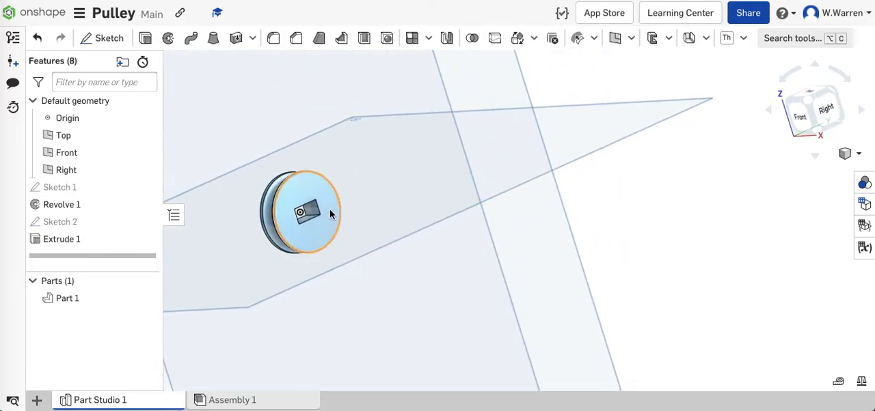
right_click_drag(379, 262, 363, 186)
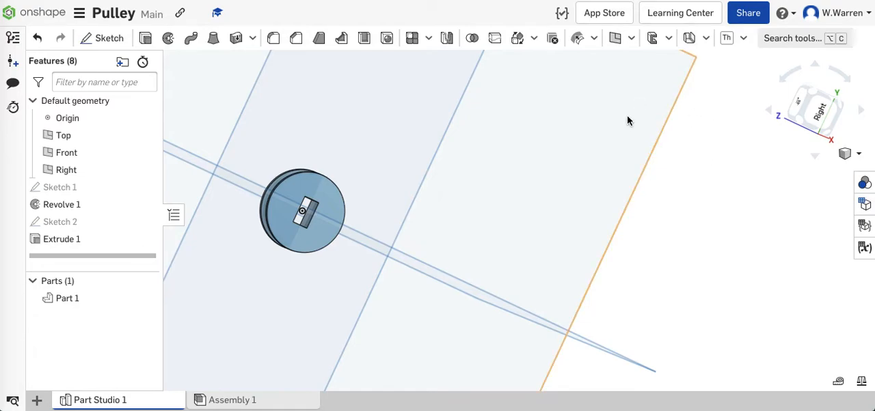
scroll(439, 217, "up", 2)
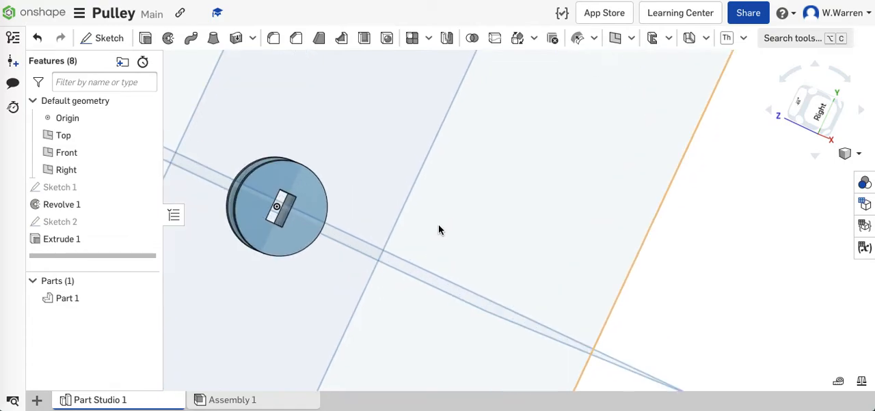
- Reopen the wheel's revolved profile sketch on the Front plane and set the profile's height to 20 mm
right_click(113, 191)
left_click(190, 18)
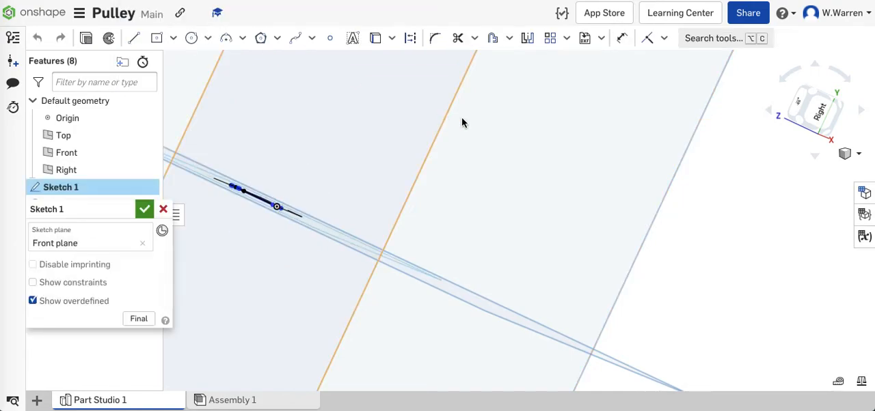
right_click_drag(731, 209, 767, 176)
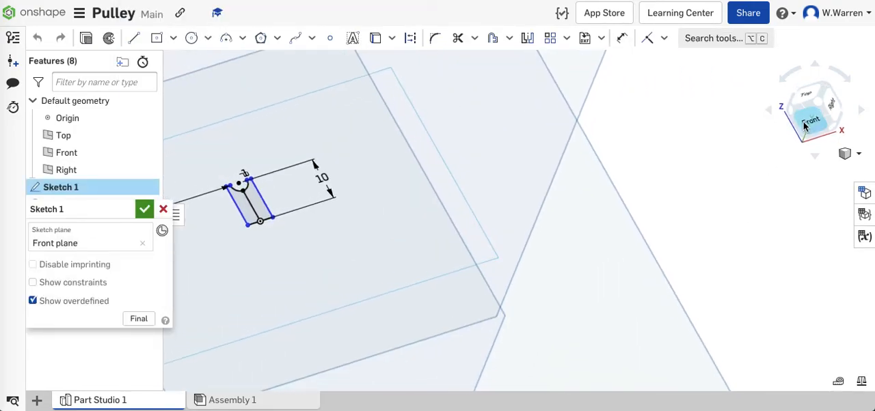
left_click(805, 126)
scroll(615, 205, "up", 5)
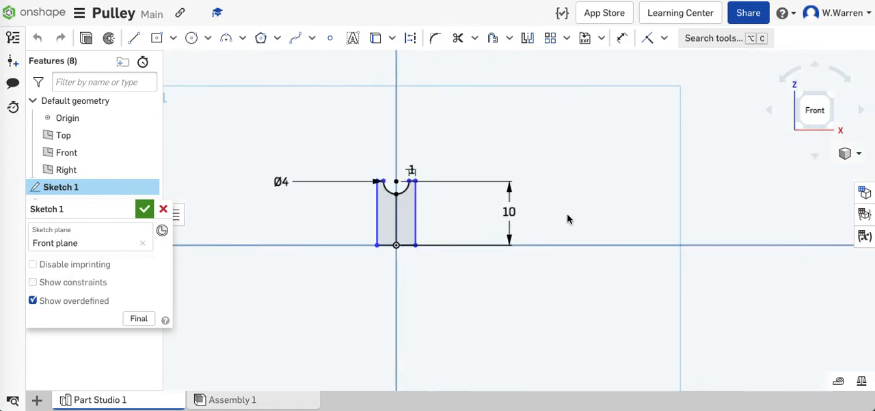
double_click(509, 212)
type("20")
key("Return")
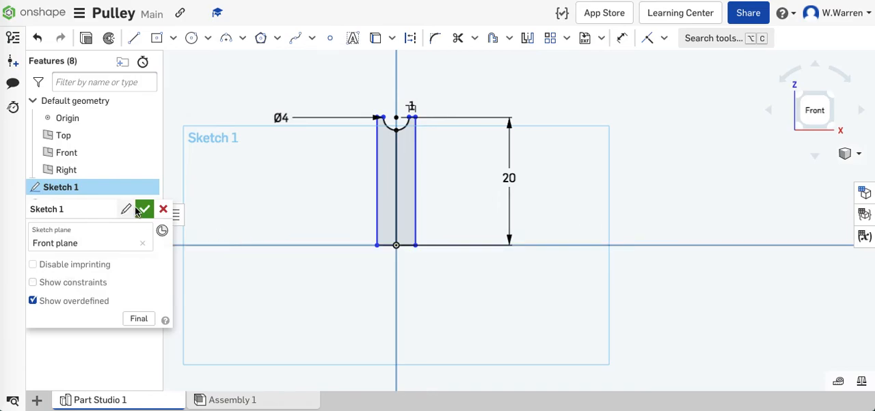
left_click(145, 209)
right_click_drag(407, 234, 523, 210)
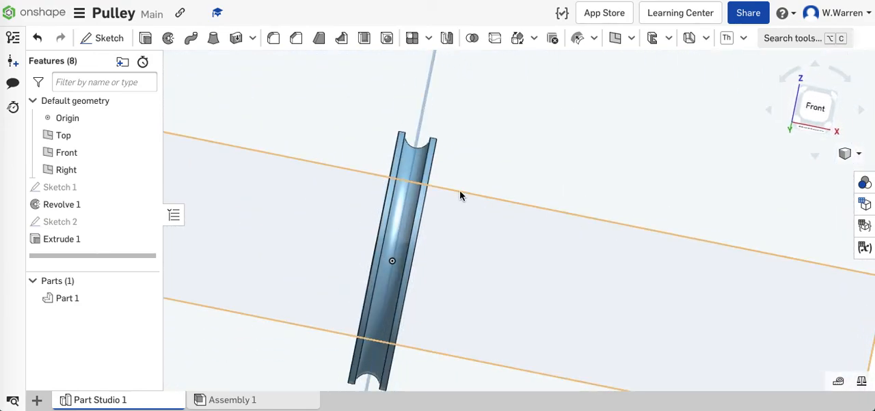
right_click_drag(356, 149, 318, 159)
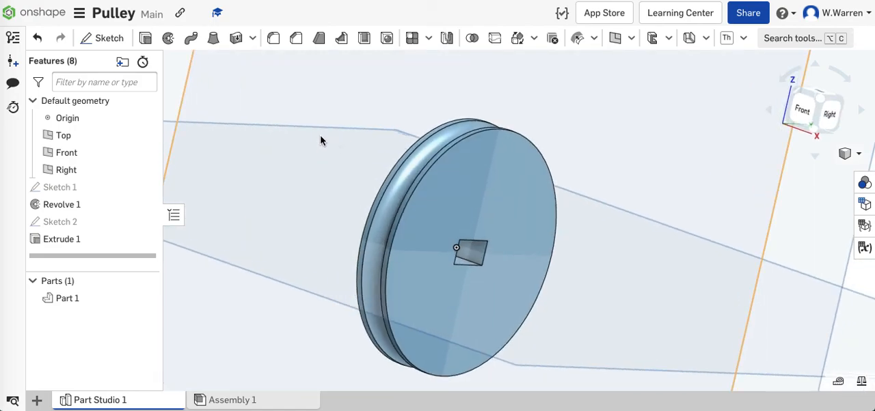